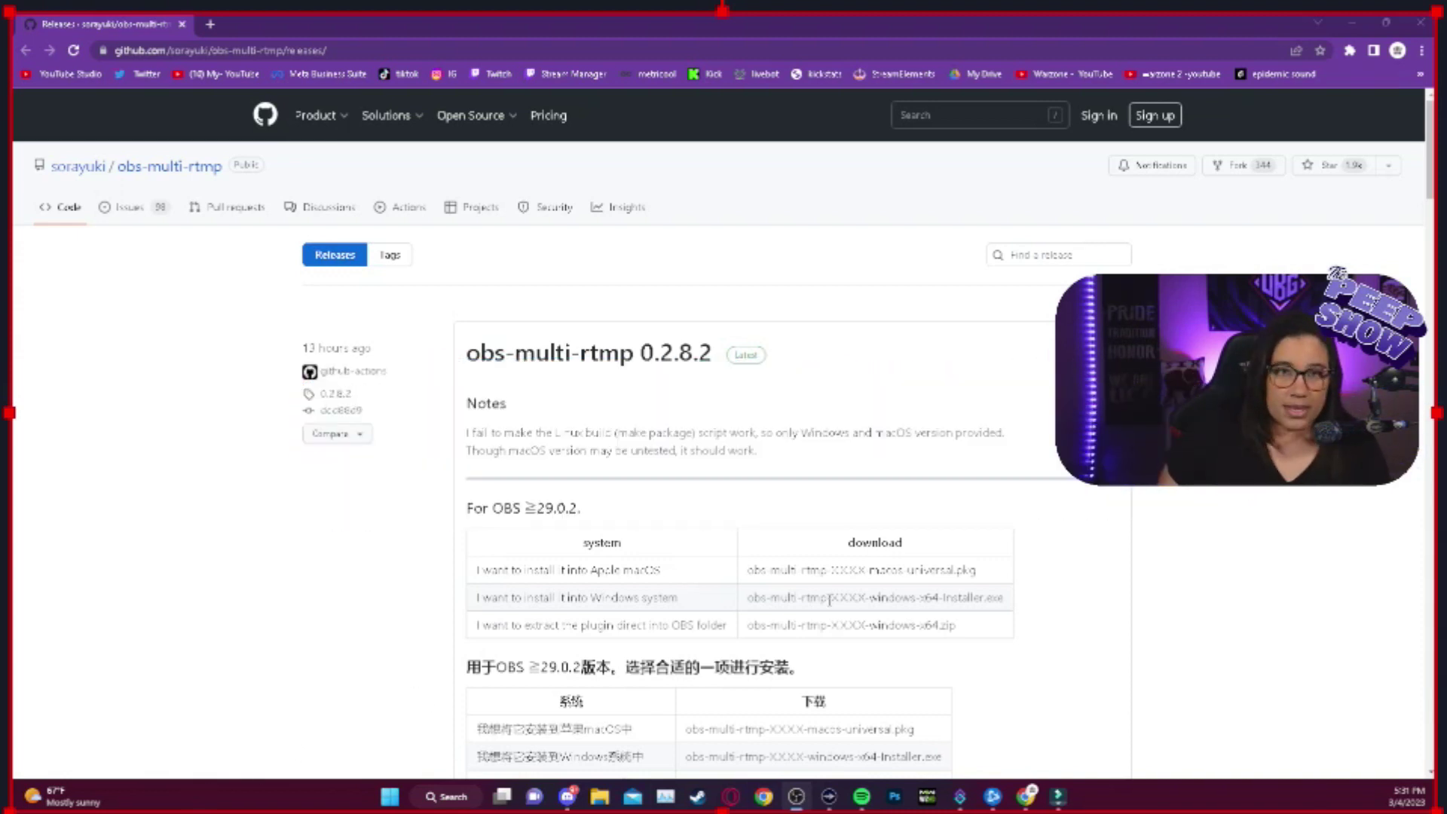
{"action": "scroll", "coordinate": [830, 599], "scroll_direction": "down", "scroll_amount": 4}
{"action": "scroll", "coordinate": [829, 599], "scroll_direction": "down", "scroll_amount": 4}
{"action": "scroll", "coordinate": [829, 600], "scroll_direction": "down", "scroll_amount": 4}
{"action": "scroll", "coordinate": [829, 600], "scroll_direction": "down", "scroll_amount": 4}
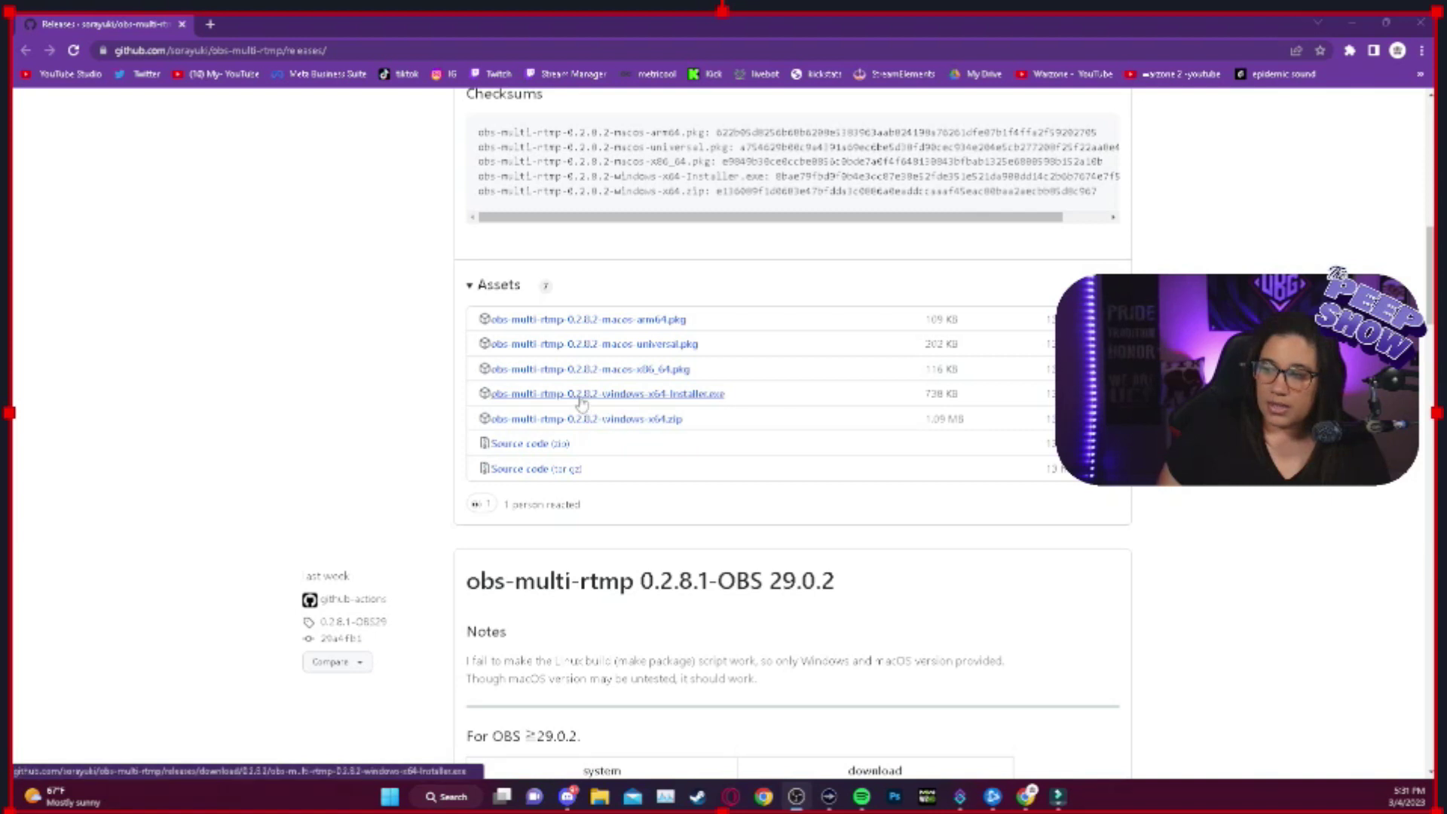
Download obs-multi-rtmp-0.2.8.2-windows-x64-Installer.exe from the GitHub release assets.
{"action": "left_click", "coordinate": [582, 394]}
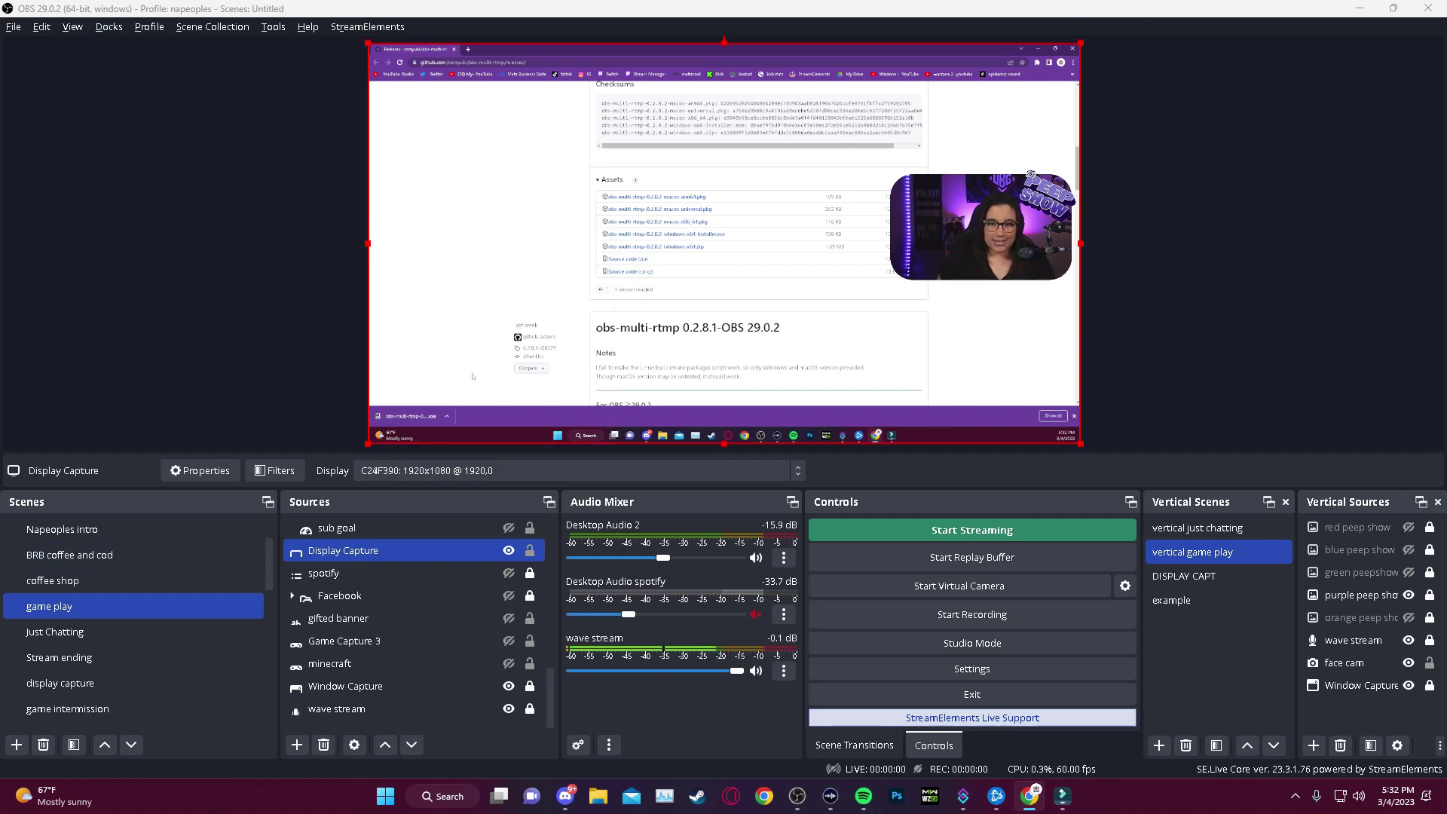
Show the multi-RTMP Title dock from Docks and create a new 'New Kick' streaming target.
{"action": "left_click", "coordinate": [109, 28]}
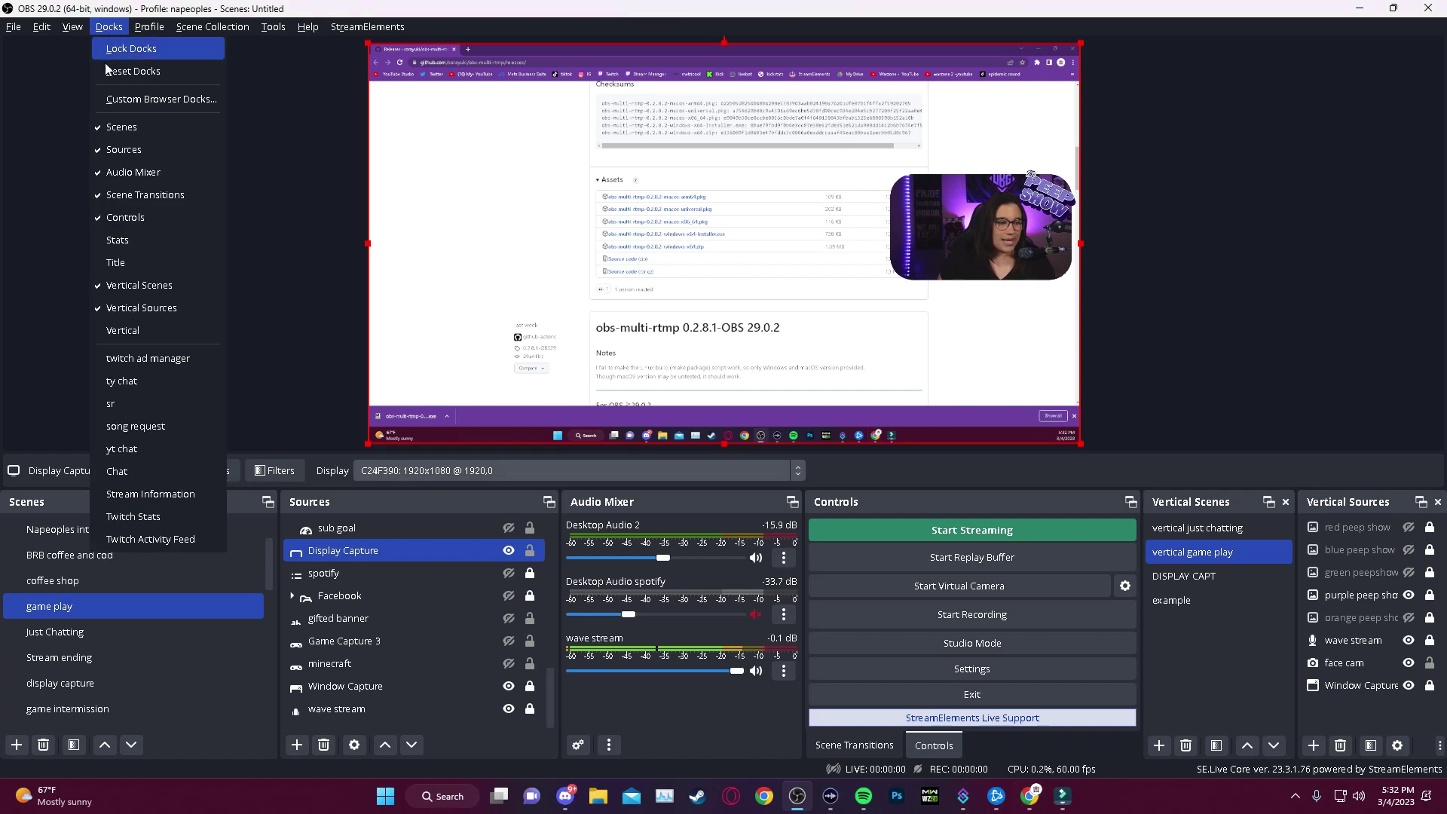
{"action": "left_click", "coordinate": [115, 263]}
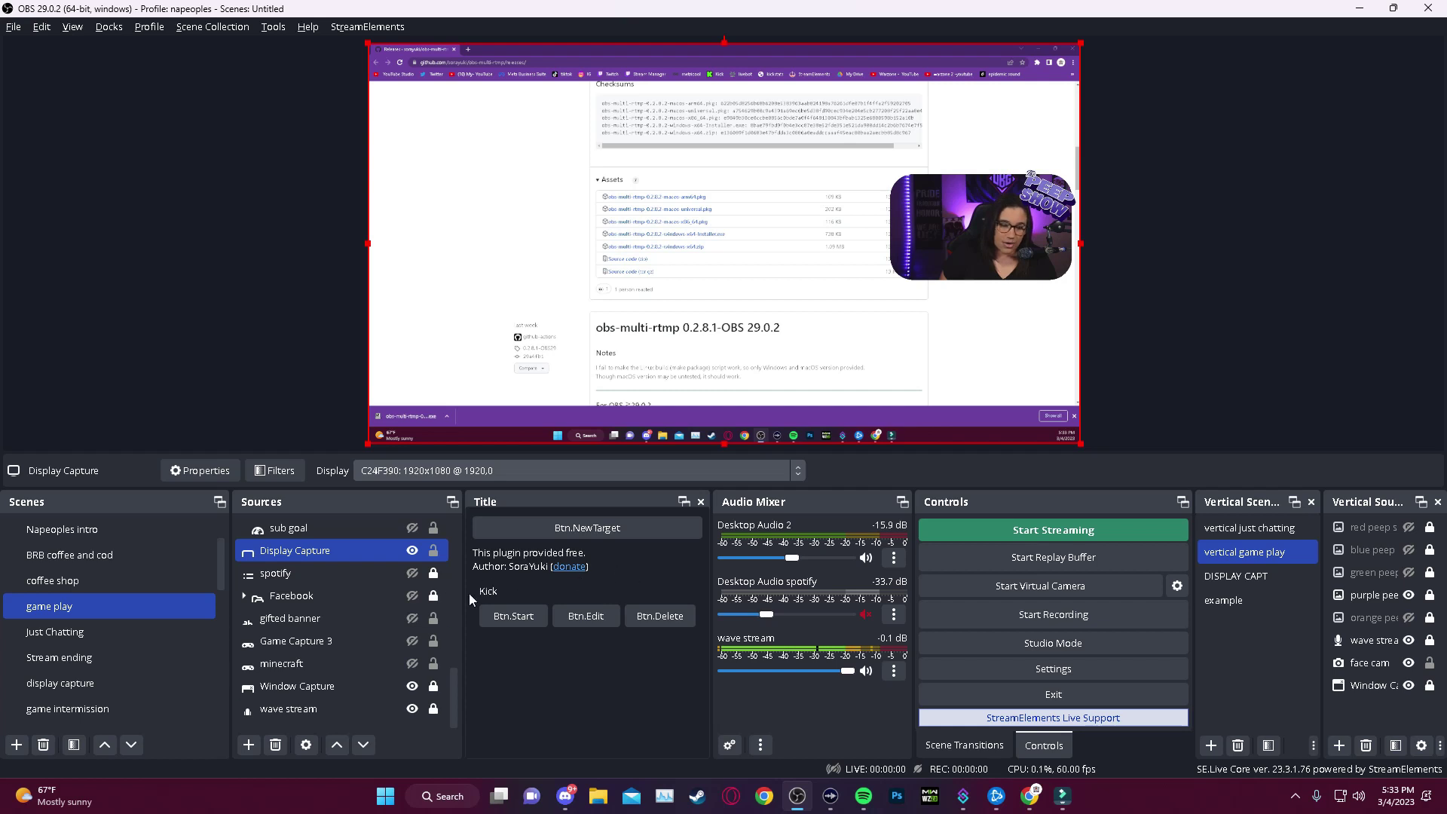
{"action": "left_click", "coordinate": [570, 532]}
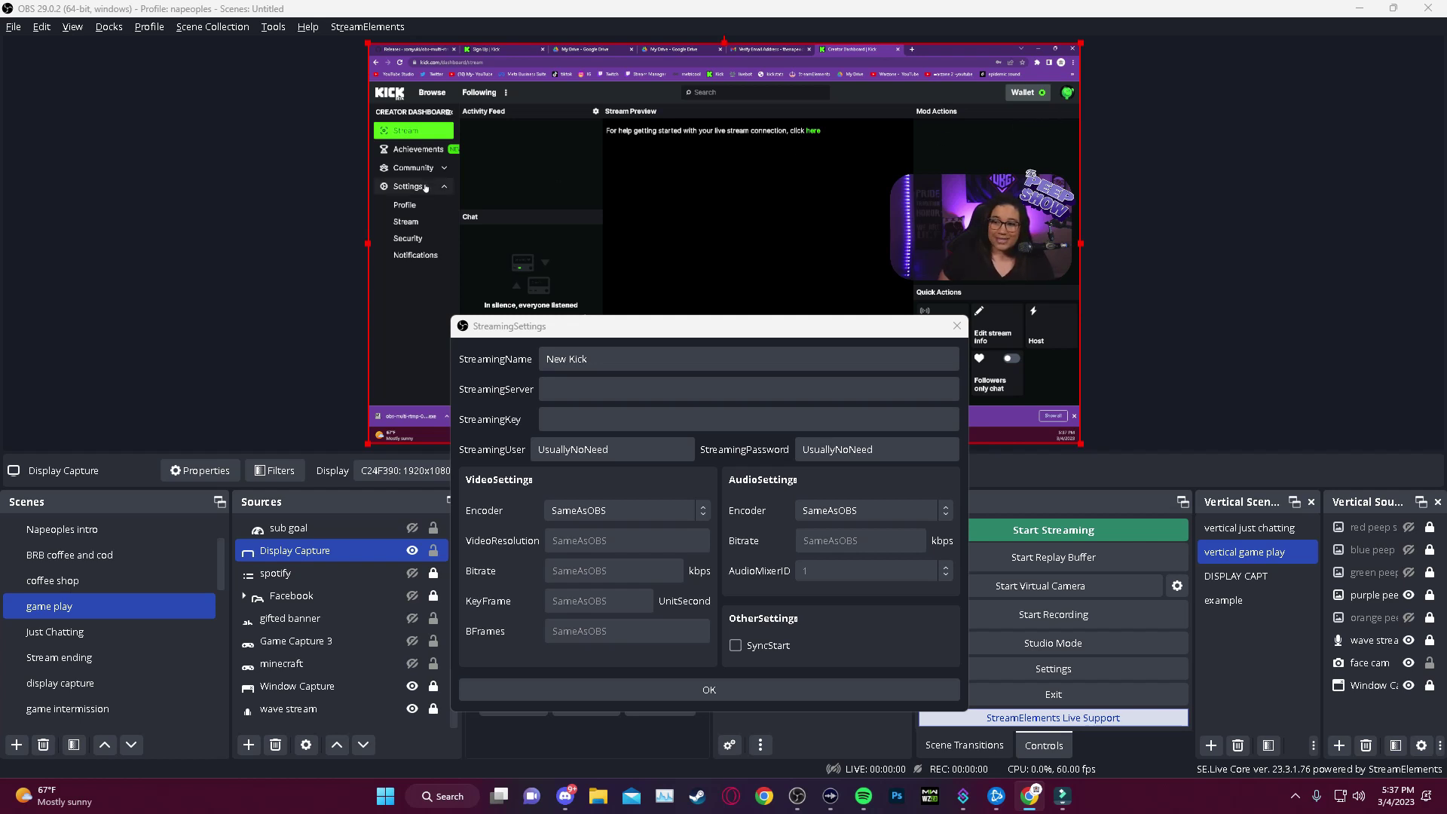
{"action": "left_click", "coordinate": [409, 223]}
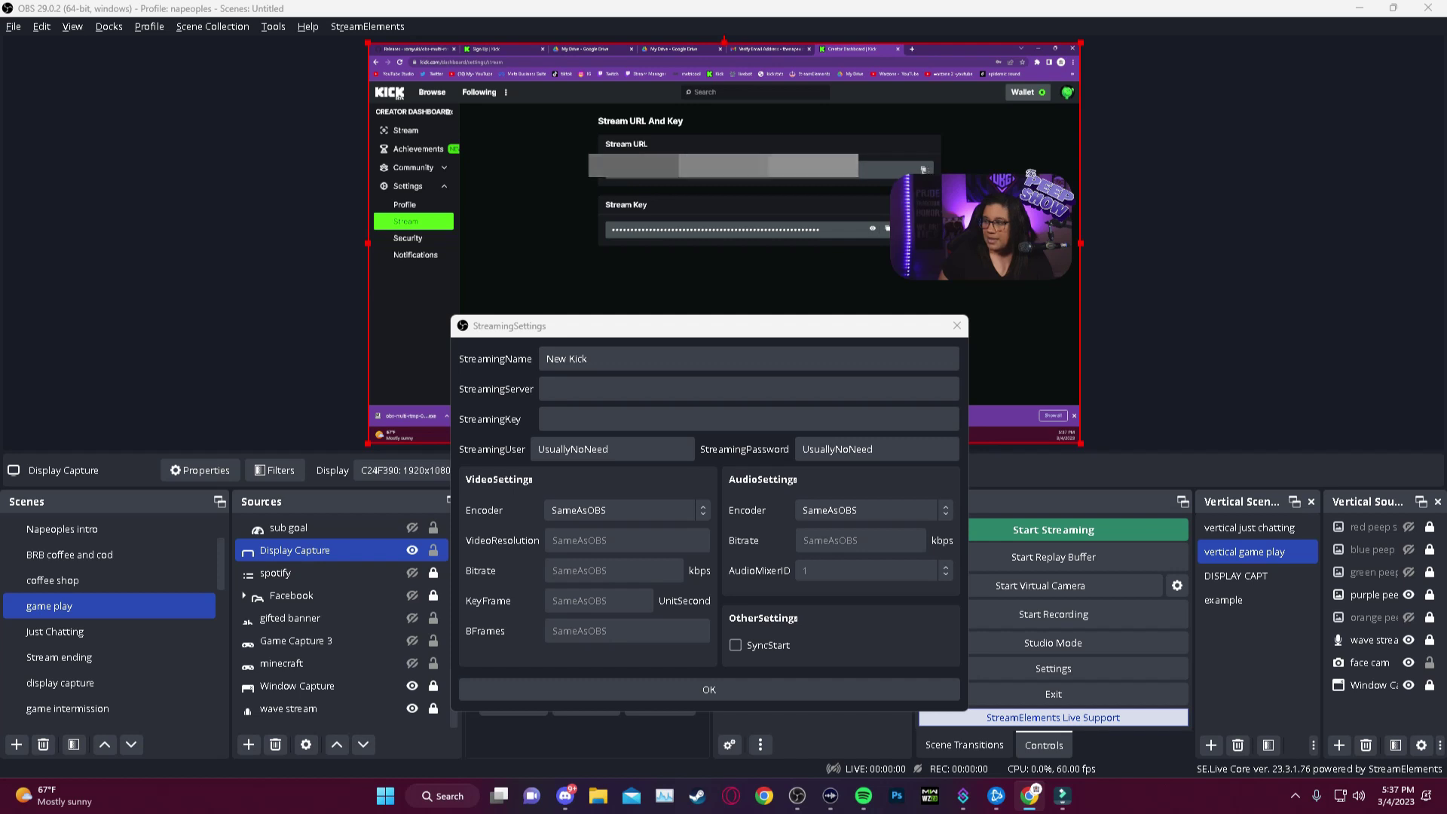
{"action": "left_click", "coordinate": [746, 388]}
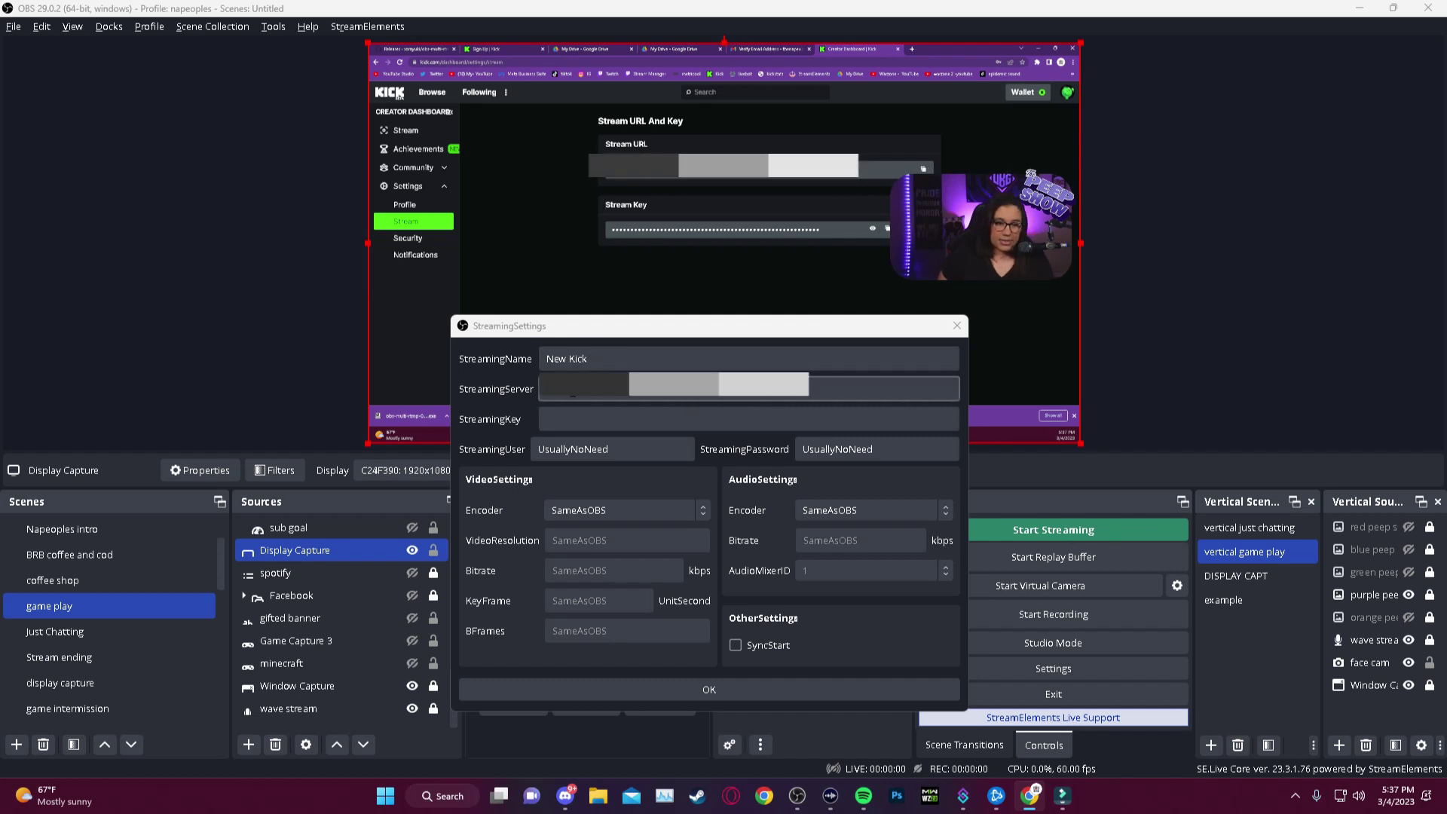
{"action": "key", "text": "ctrl+v"}
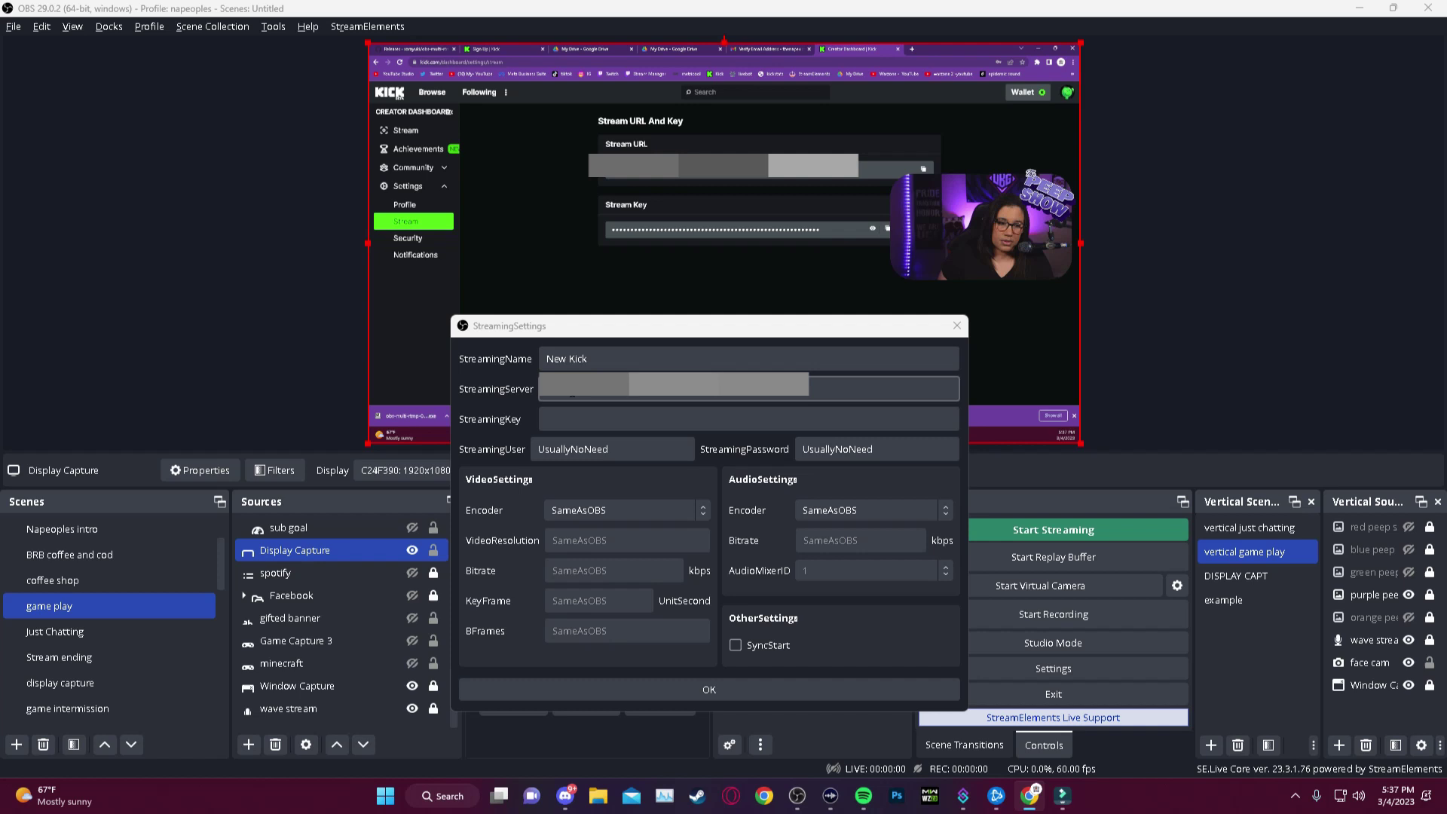
{"action": "left_click", "coordinate": [860, 388]}
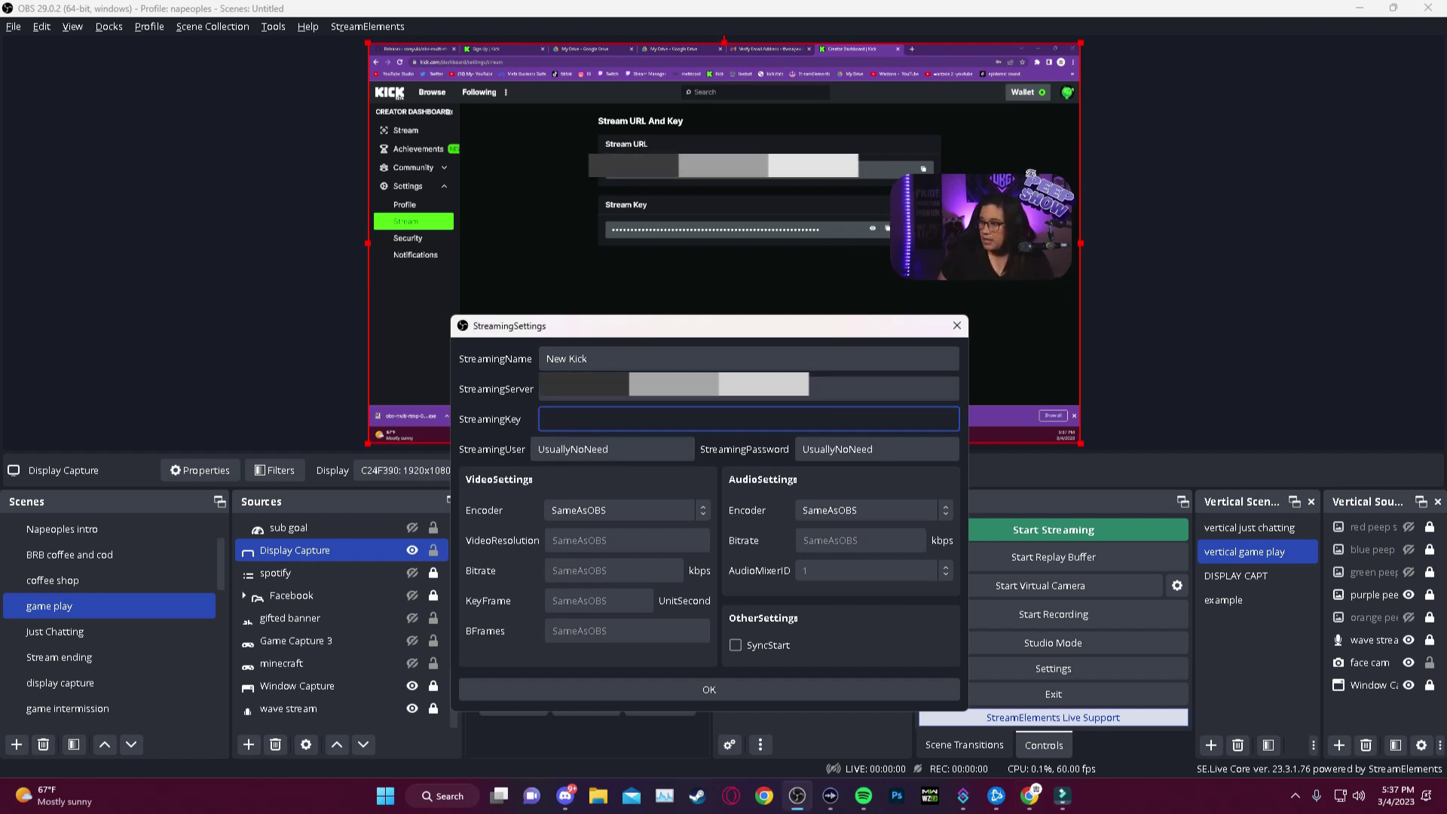
{"action": "left_click", "coordinate": [887, 230]}
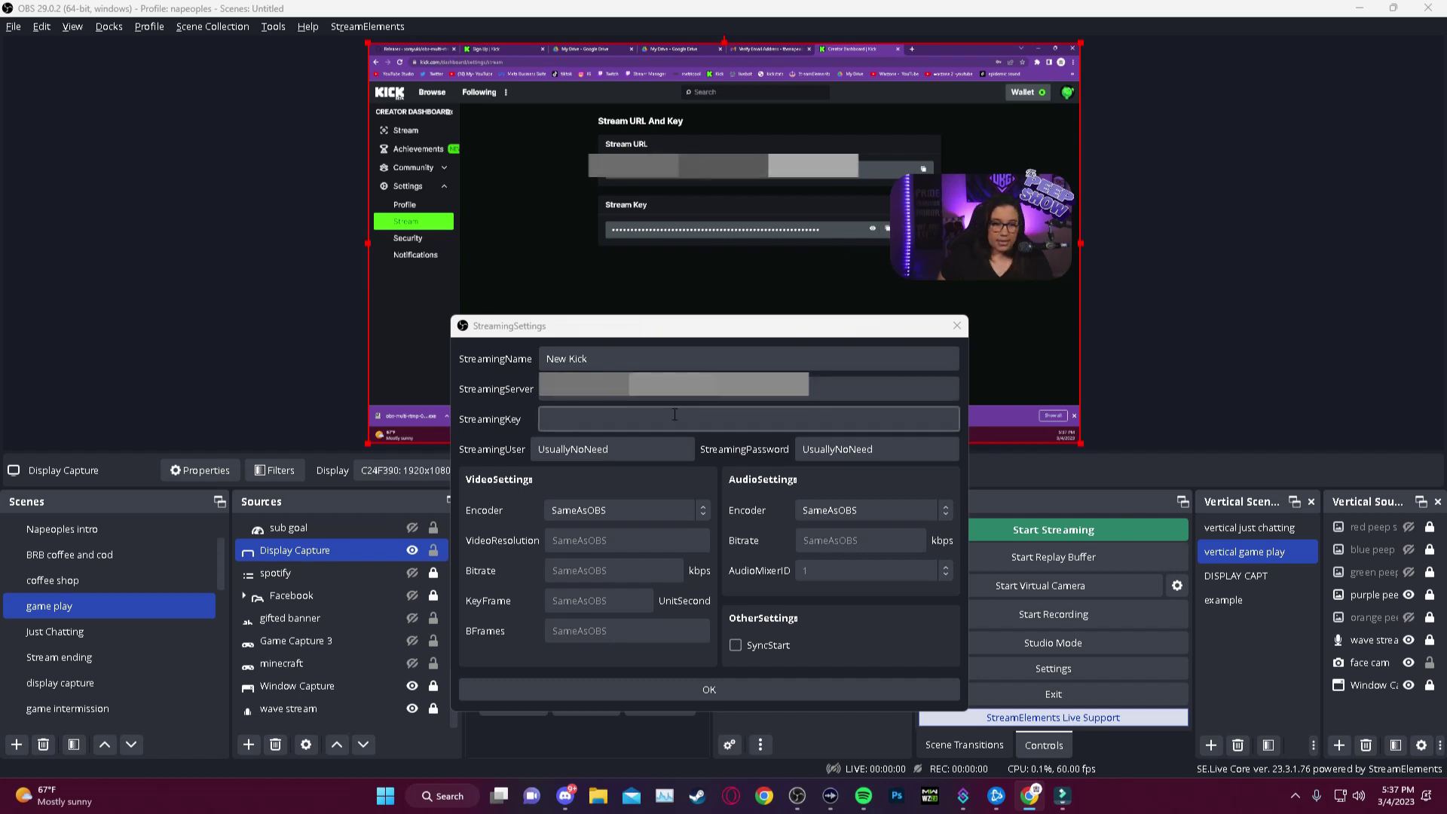
{"action": "left_click", "coordinate": [883, 418]}
{"action": "key", "text": "ctrl+v"}
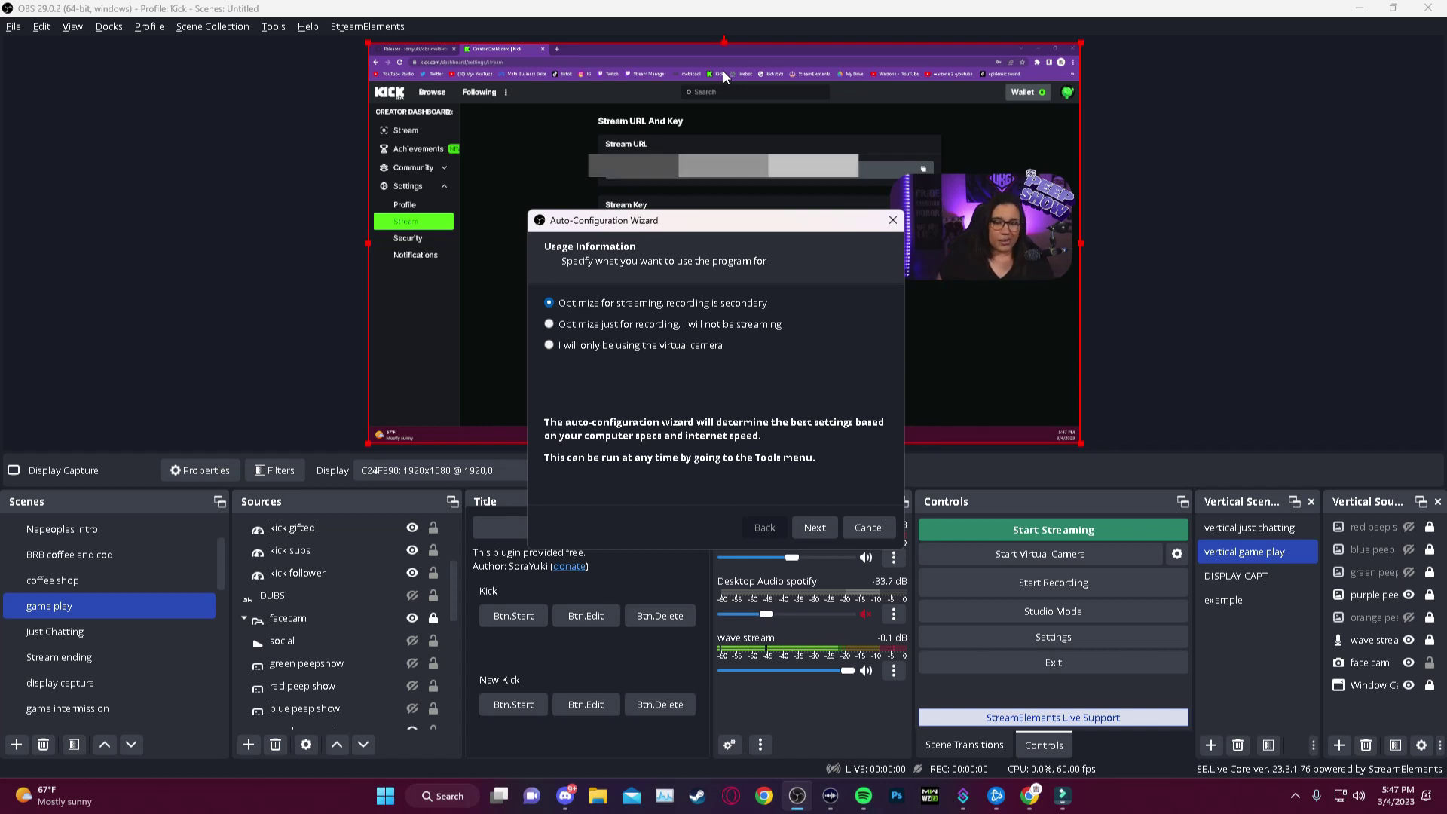
Advance the wizard to stream information and choose the Custom... streaming service.
{"action": "left_click", "coordinate": [815, 527]}
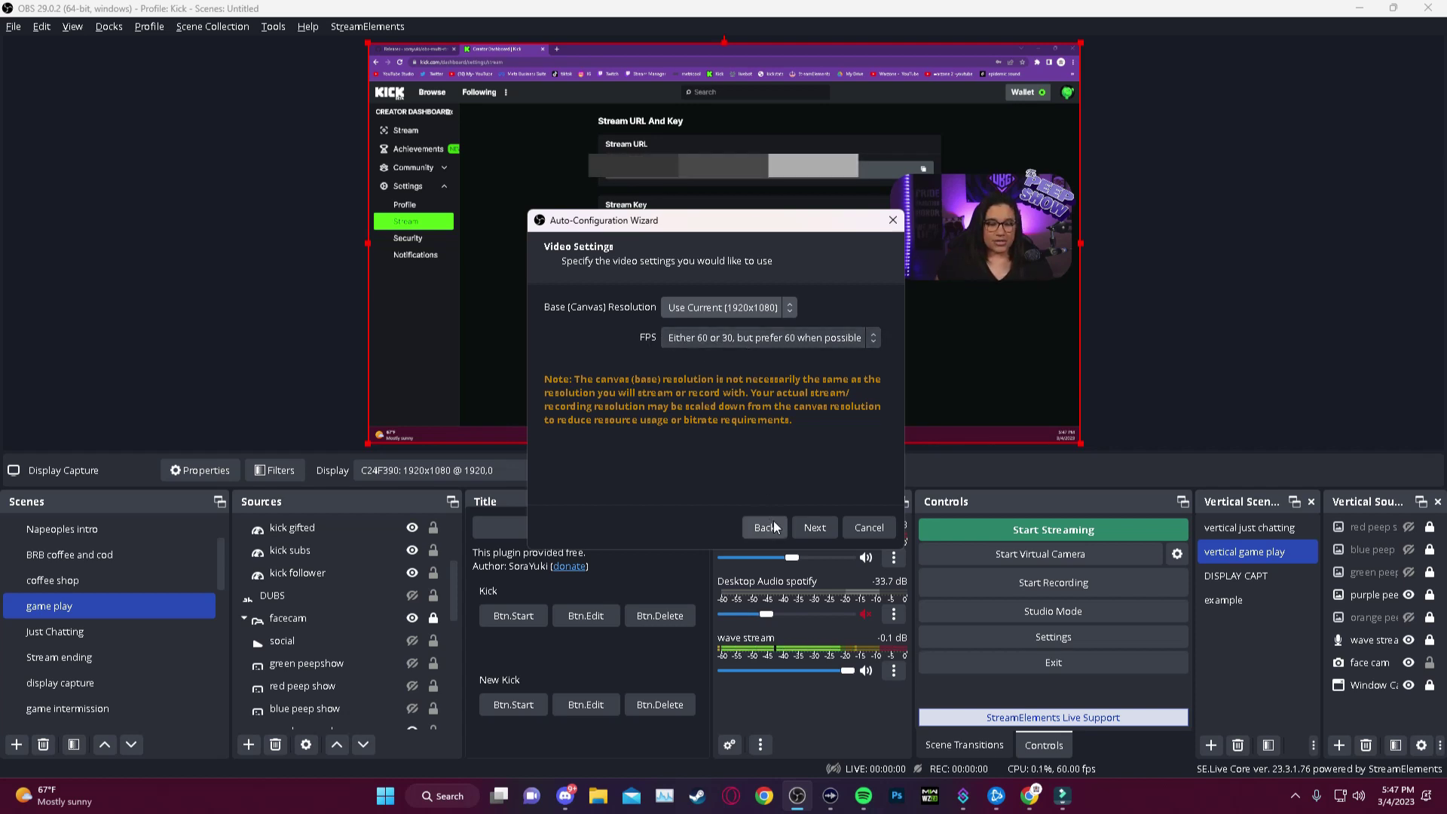
{"action": "left_click", "coordinate": [814, 527]}
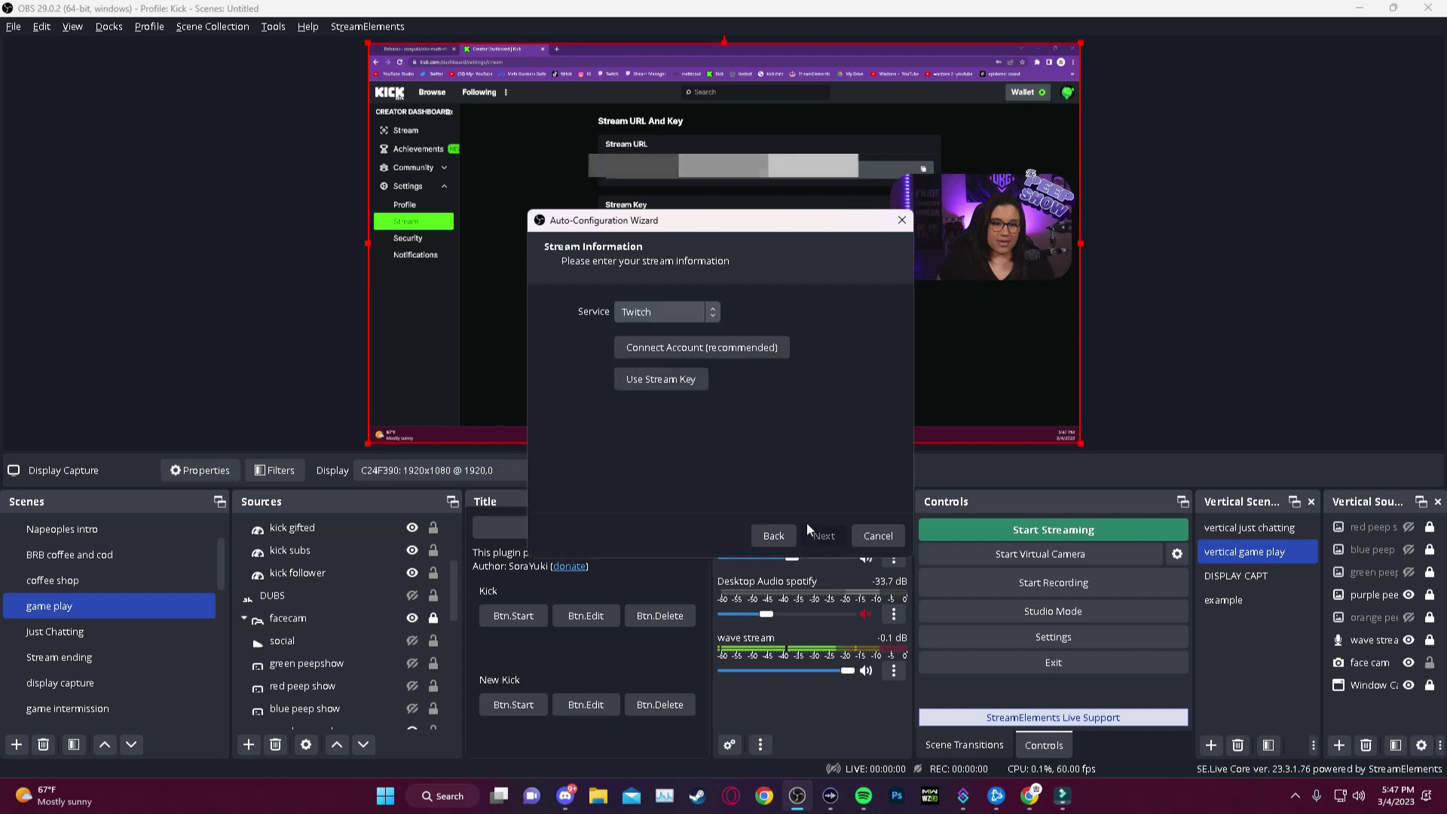
{"action": "left_click", "coordinate": [704, 312]}
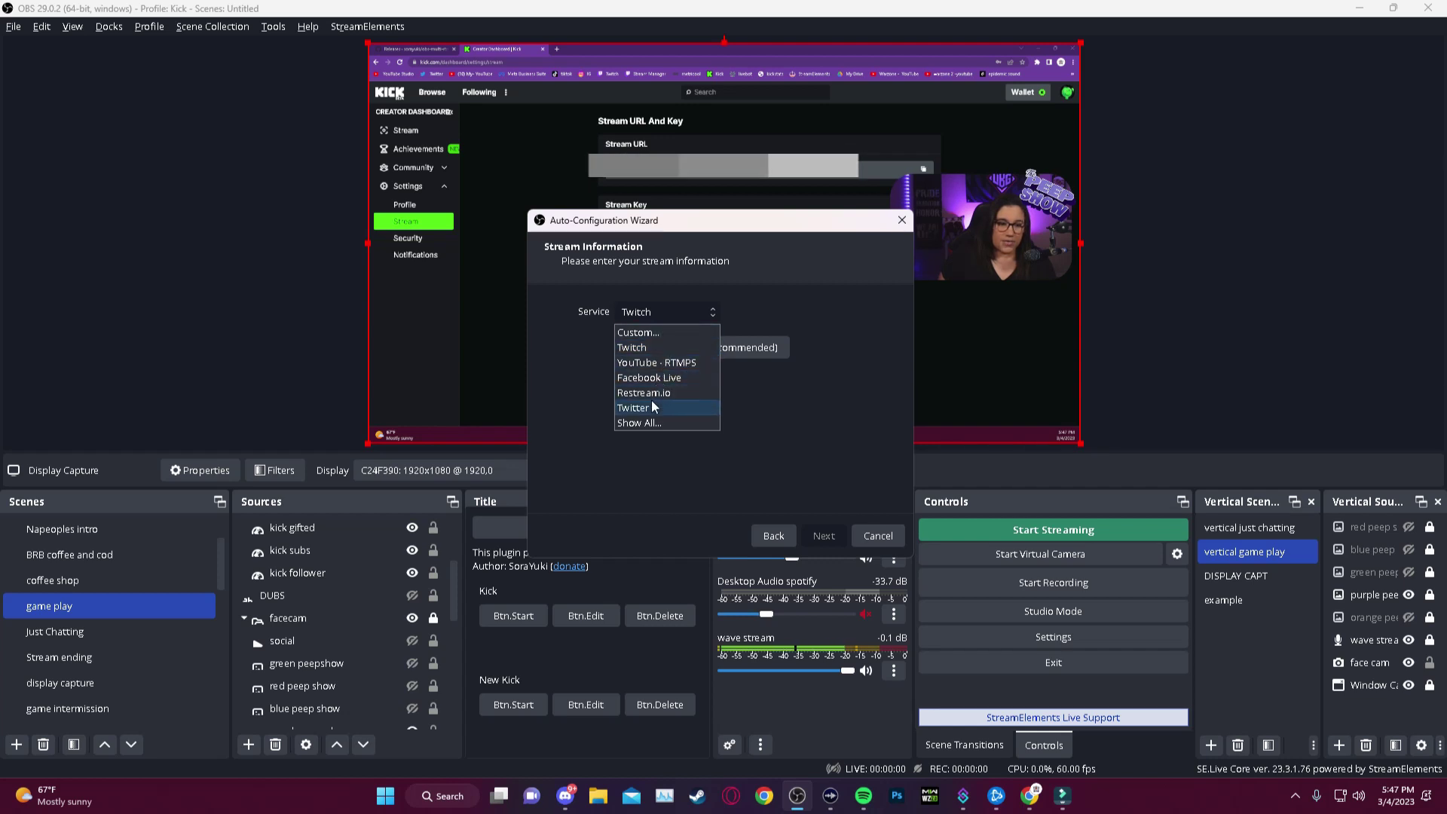
{"action": "left_click", "coordinate": [637, 333]}
{"action": "left_click", "coordinate": [747, 354]}
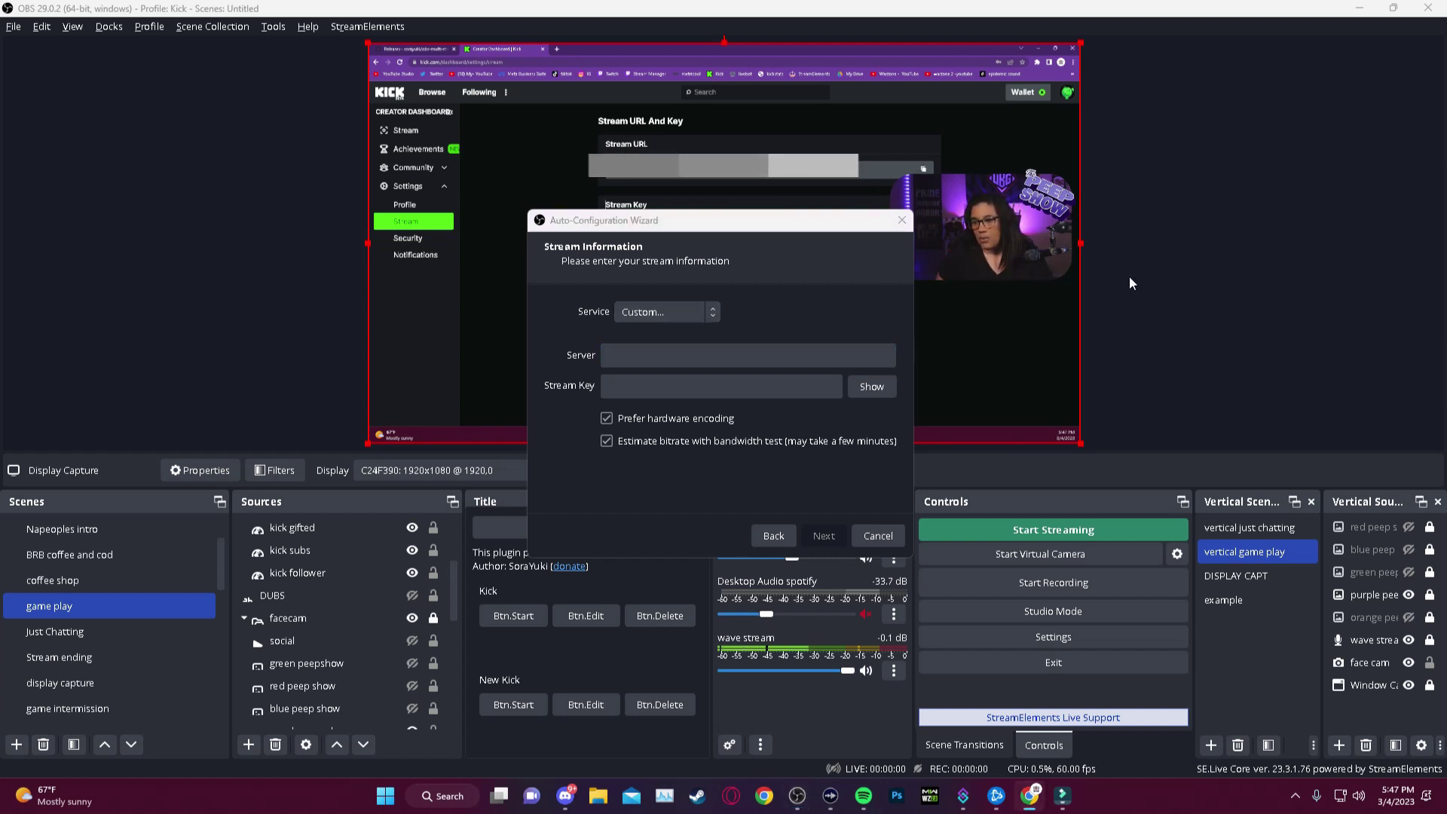
Enter the Kick server URL and stream key in the wizard and continue.
{"action": "key", "text": "ctrl+v"}
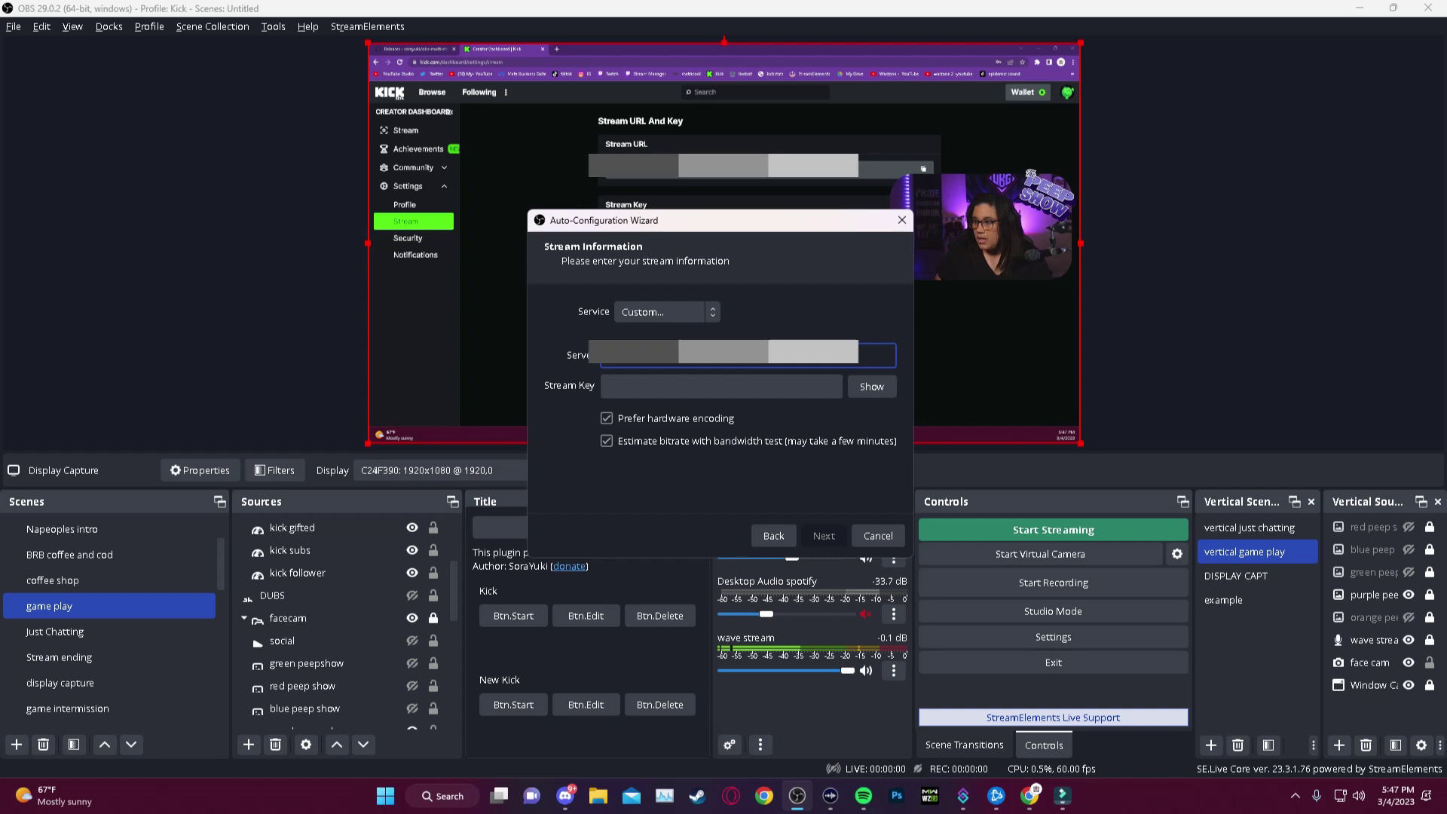
{"action": "left_click", "coordinate": [797, 795]}
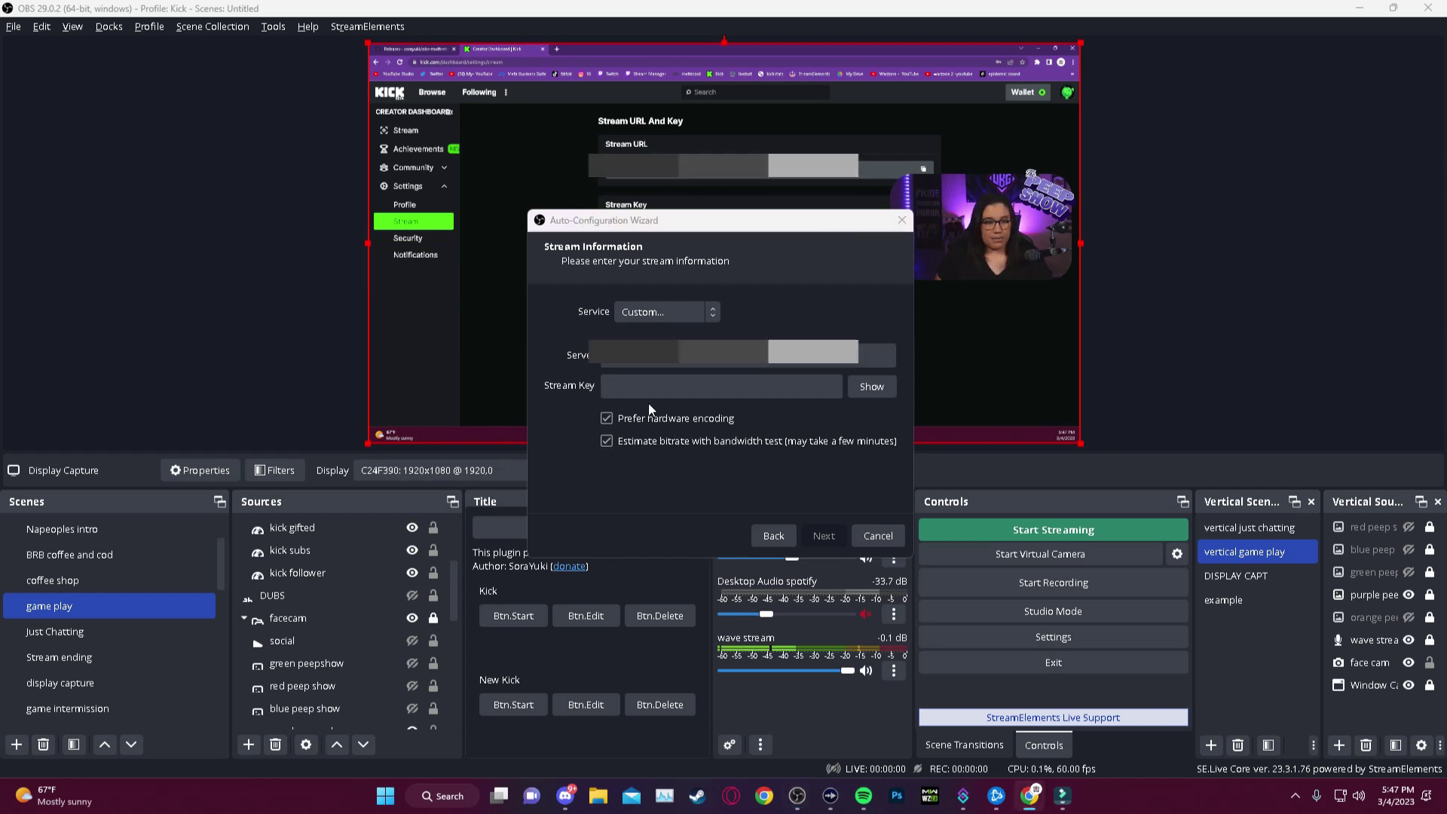
{"action": "left_click", "coordinate": [679, 388]}
{"action": "key", "text": "ctrl+v"}
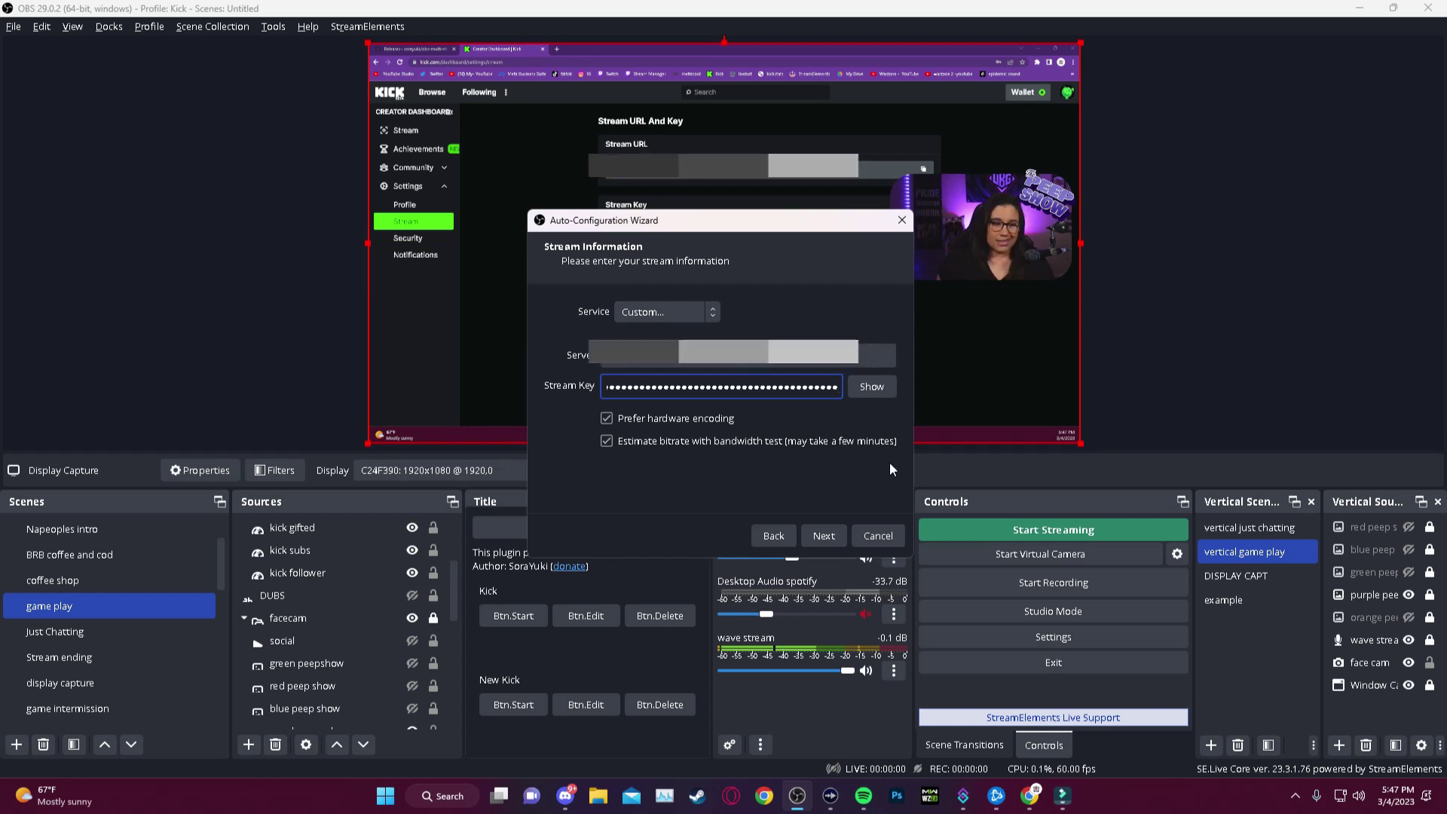
{"action": "left_click", "coordinate": [824, 536]}
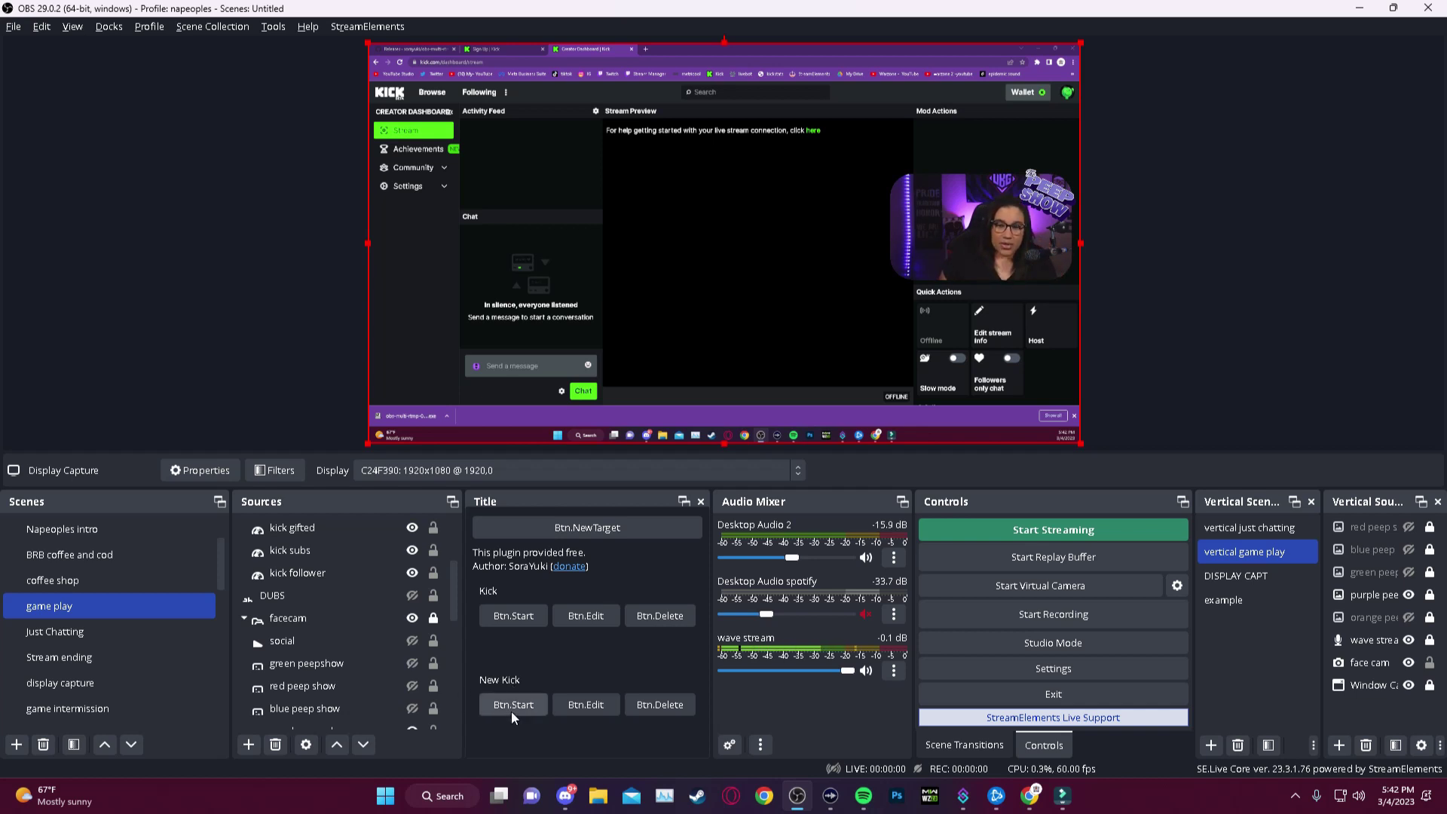
Go live on New Kick and save Kick's stream info as Just Chatting, 18+ only.
{"action": "left_click", "coordinate": [511, 706]}
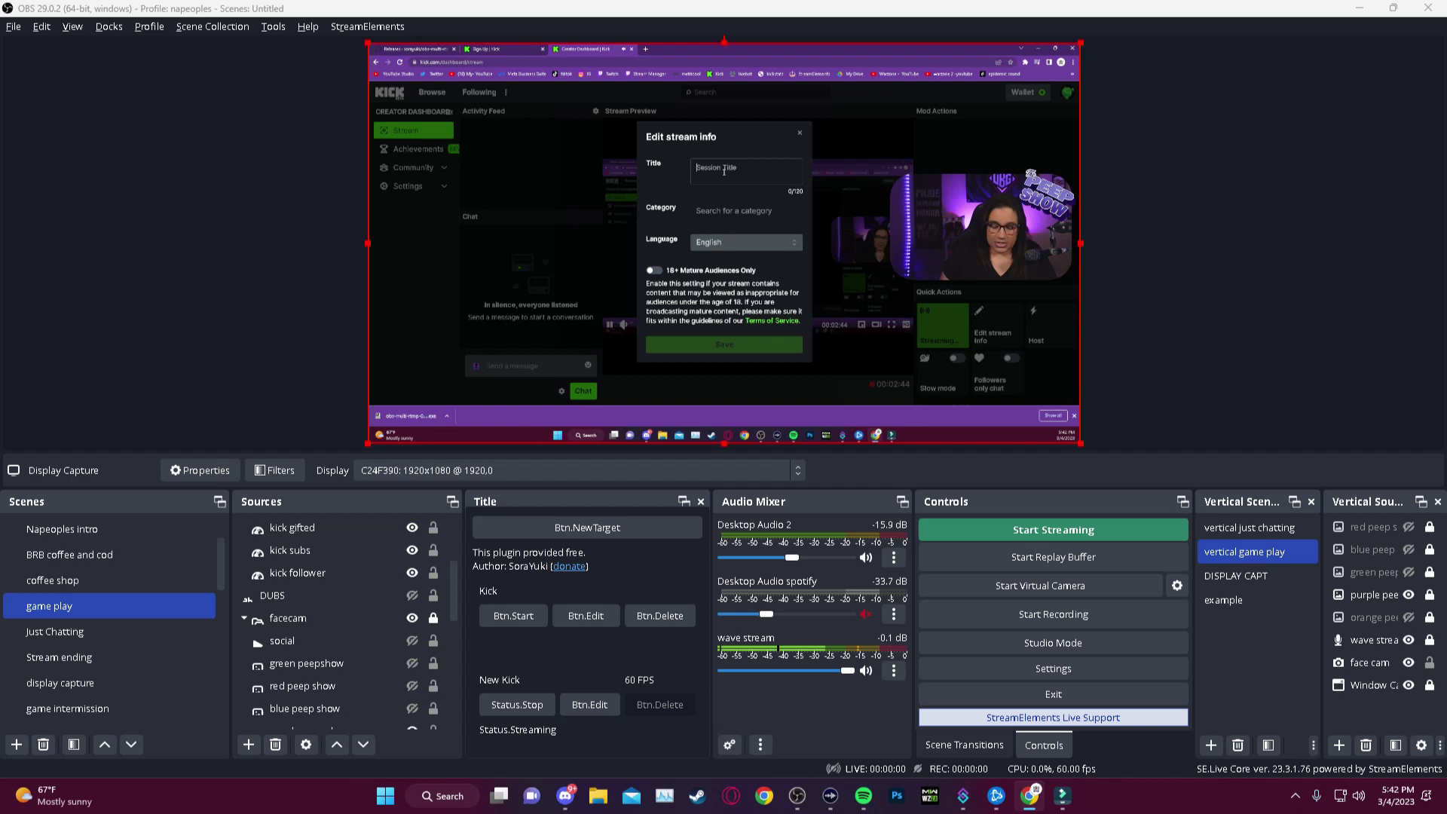
{"action": "type", "text": "texzt"}
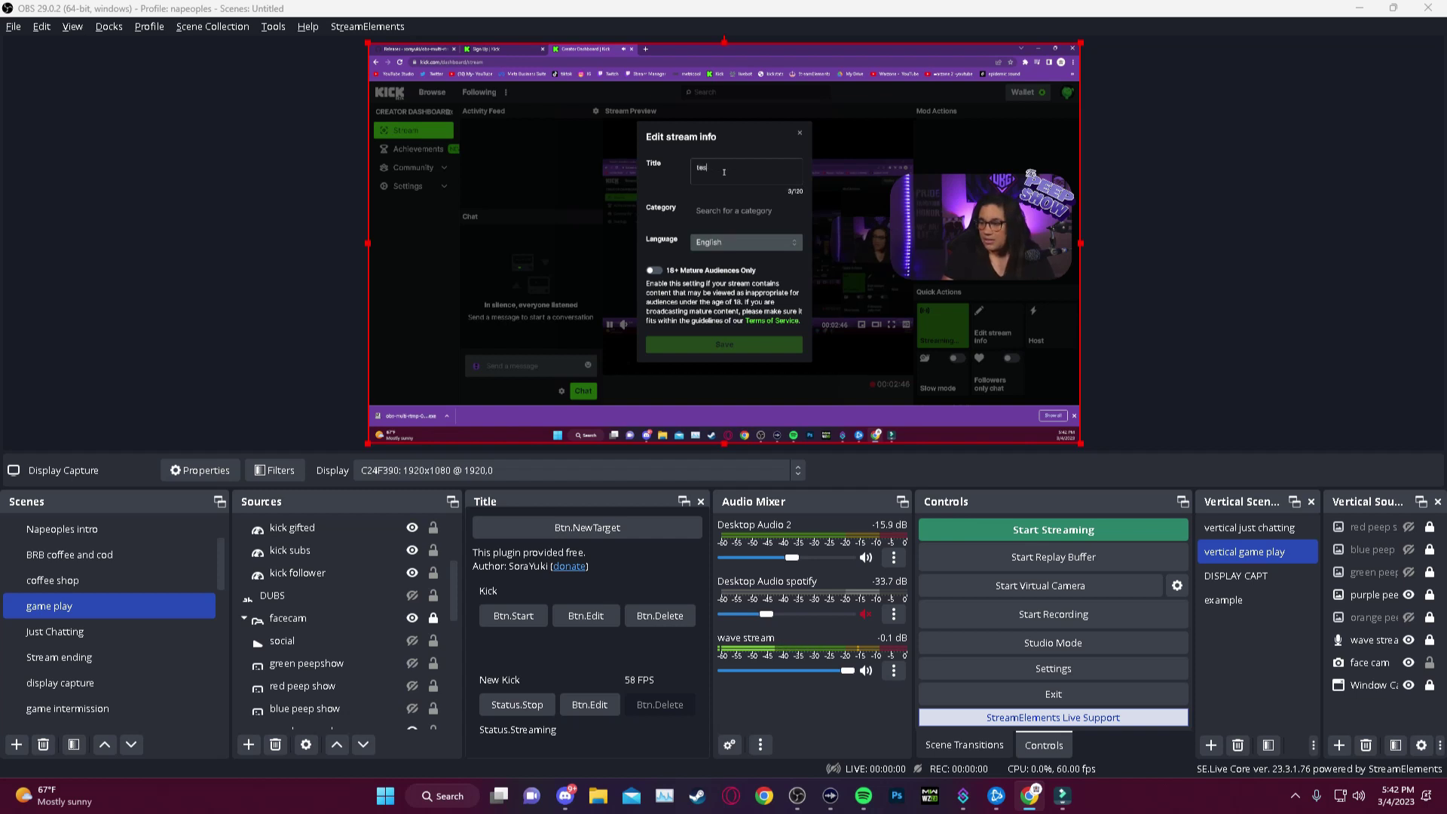
{"action": "type", "text": "tream"}
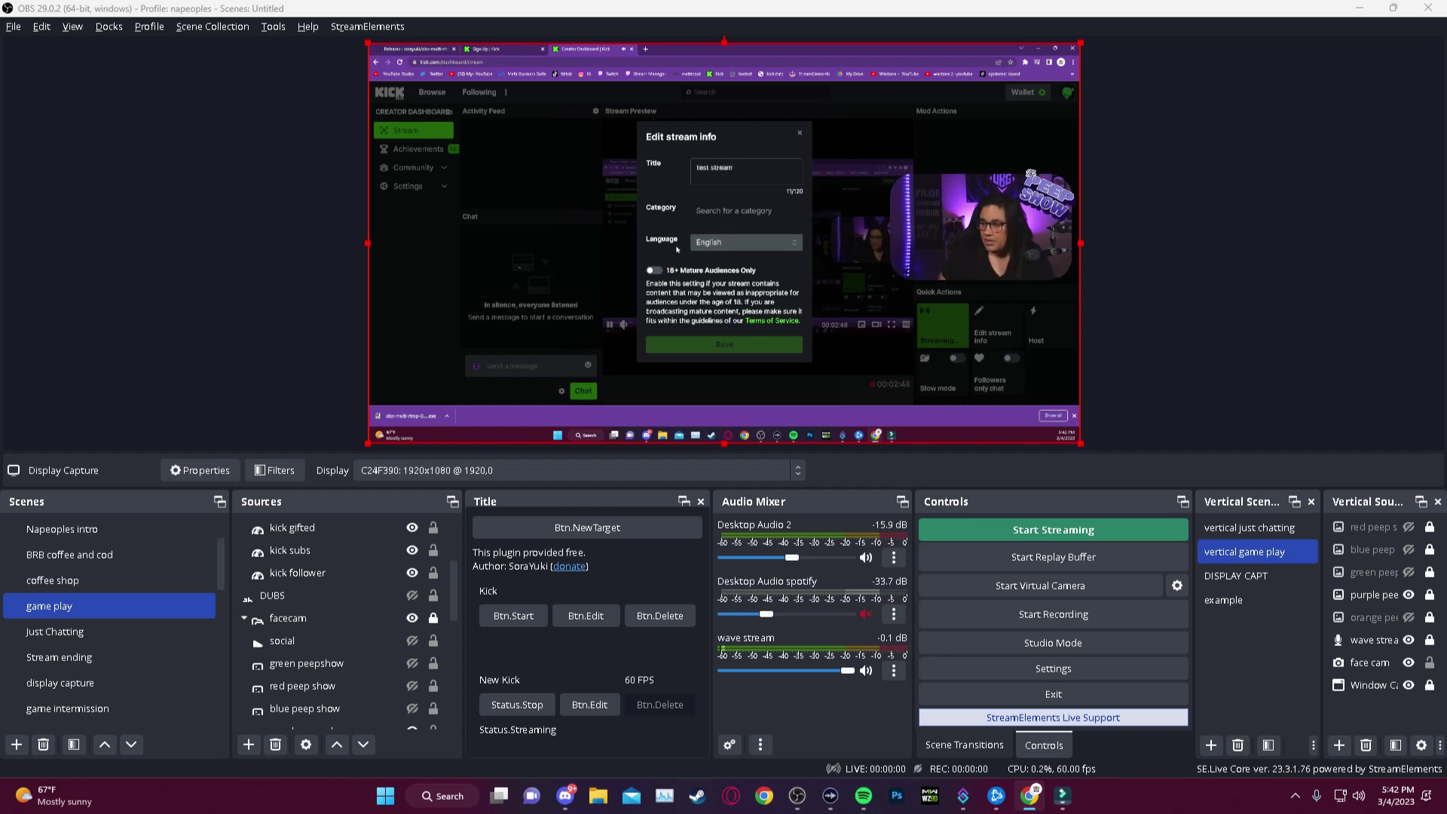
{"action": "left_click", "coordinate": [709, 210]}
{"action": "type", "text": "justc"}
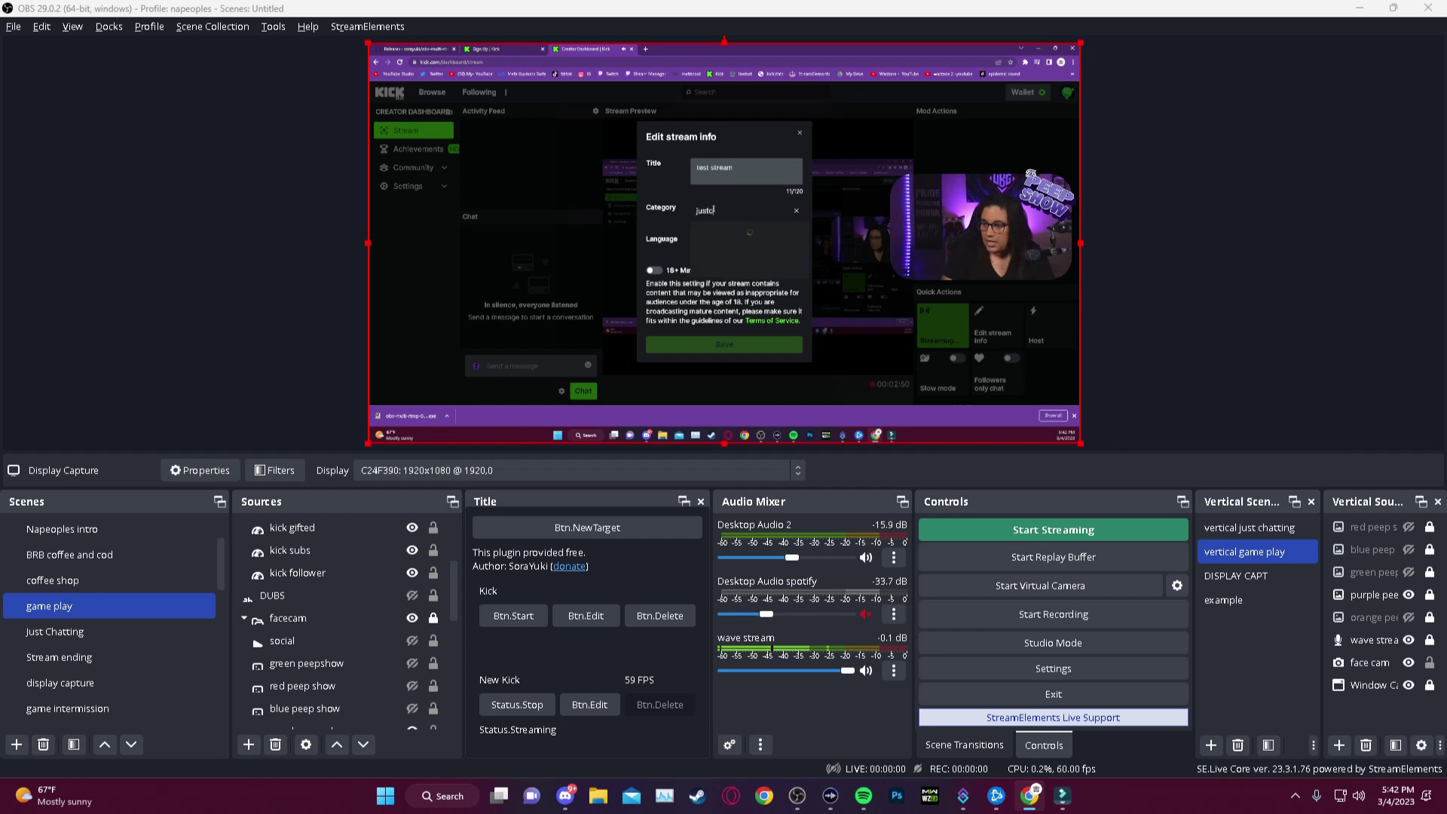
{"action": "type", "text": "hatting"}
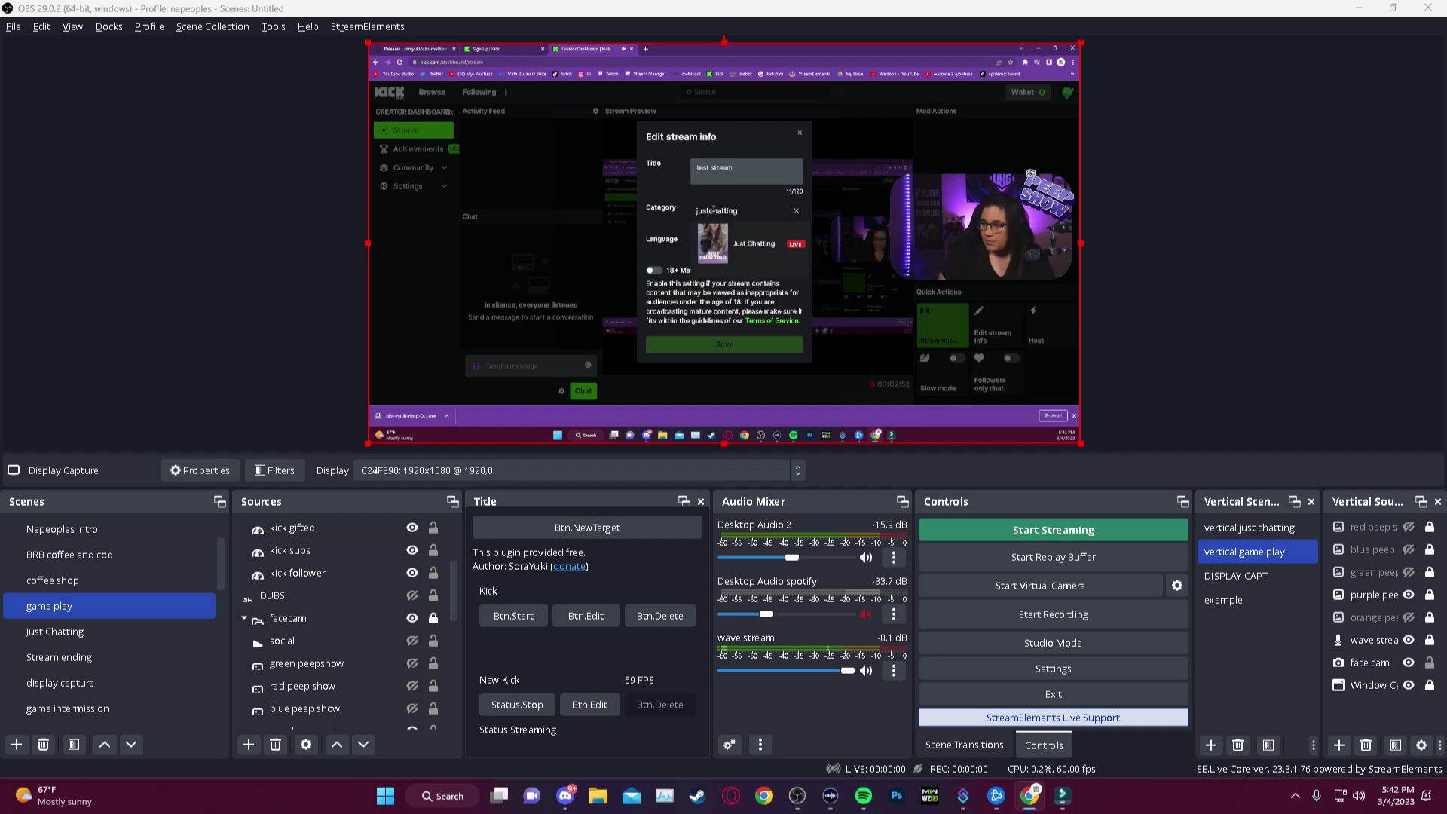
{"action": "left_click", "coordinate": [724, 244]}
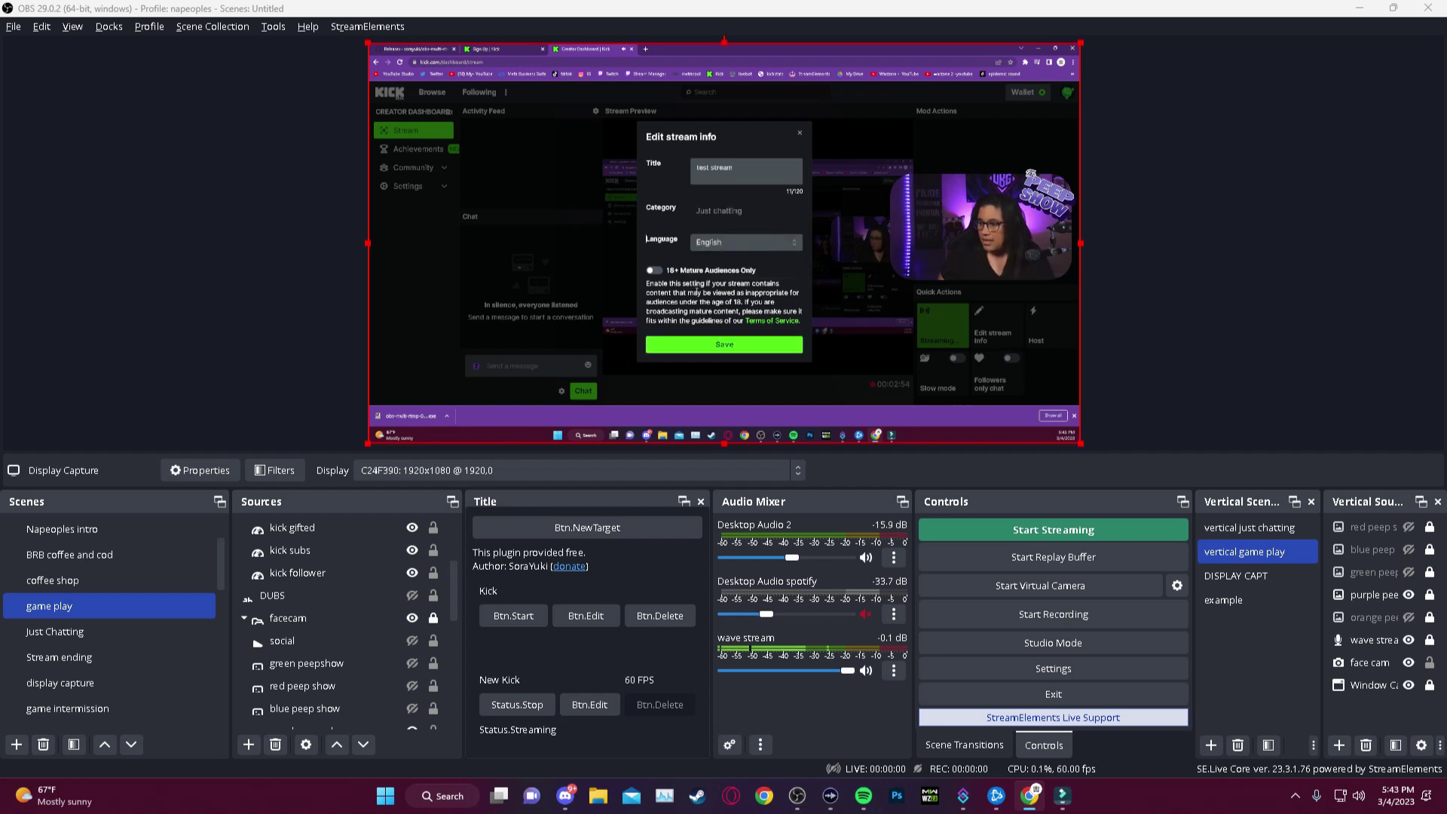
{"action": "left_click", "coordinate": [652, 271]}
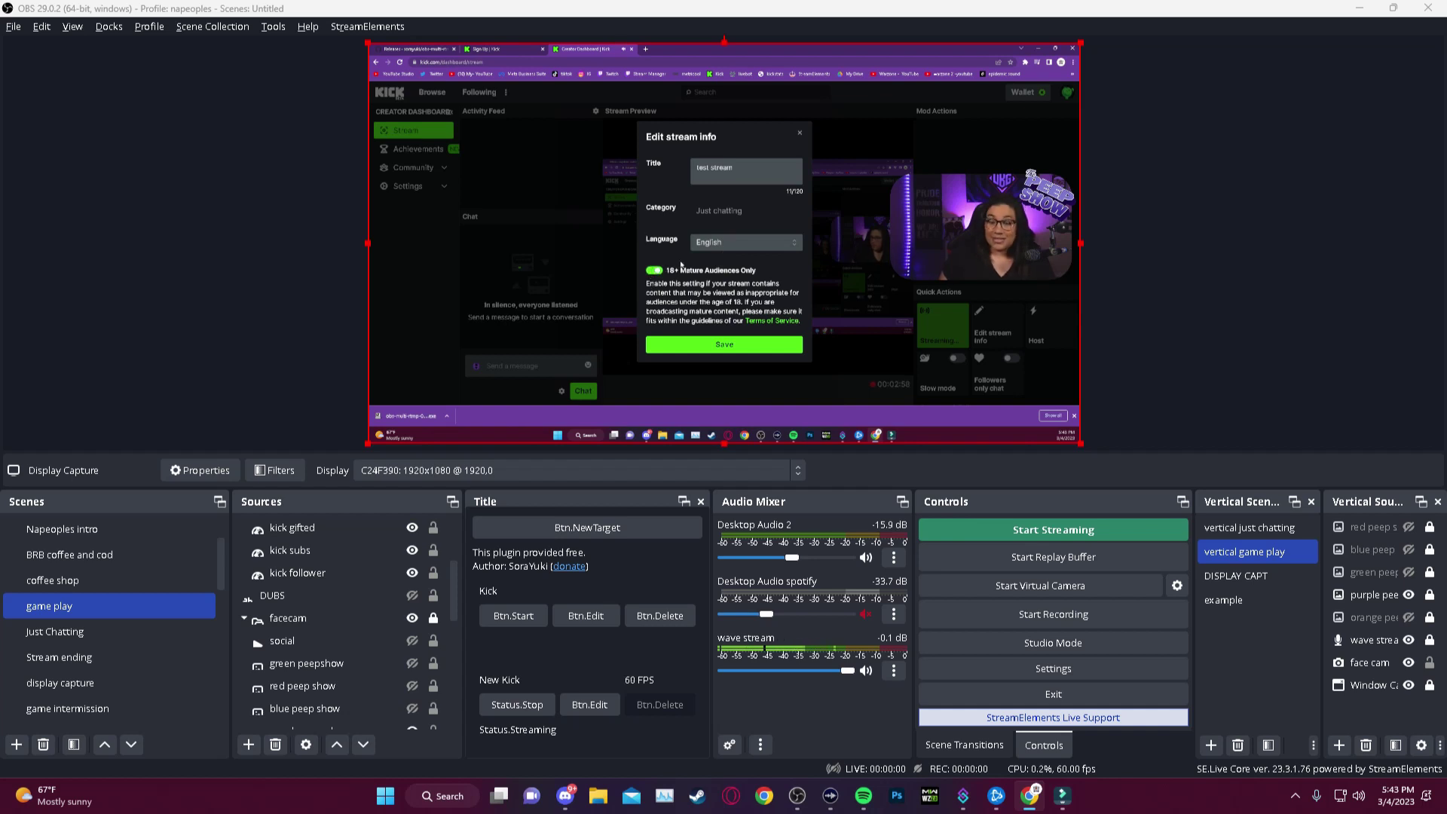
{"action": "left_click", "coordinate": [724, 343]}
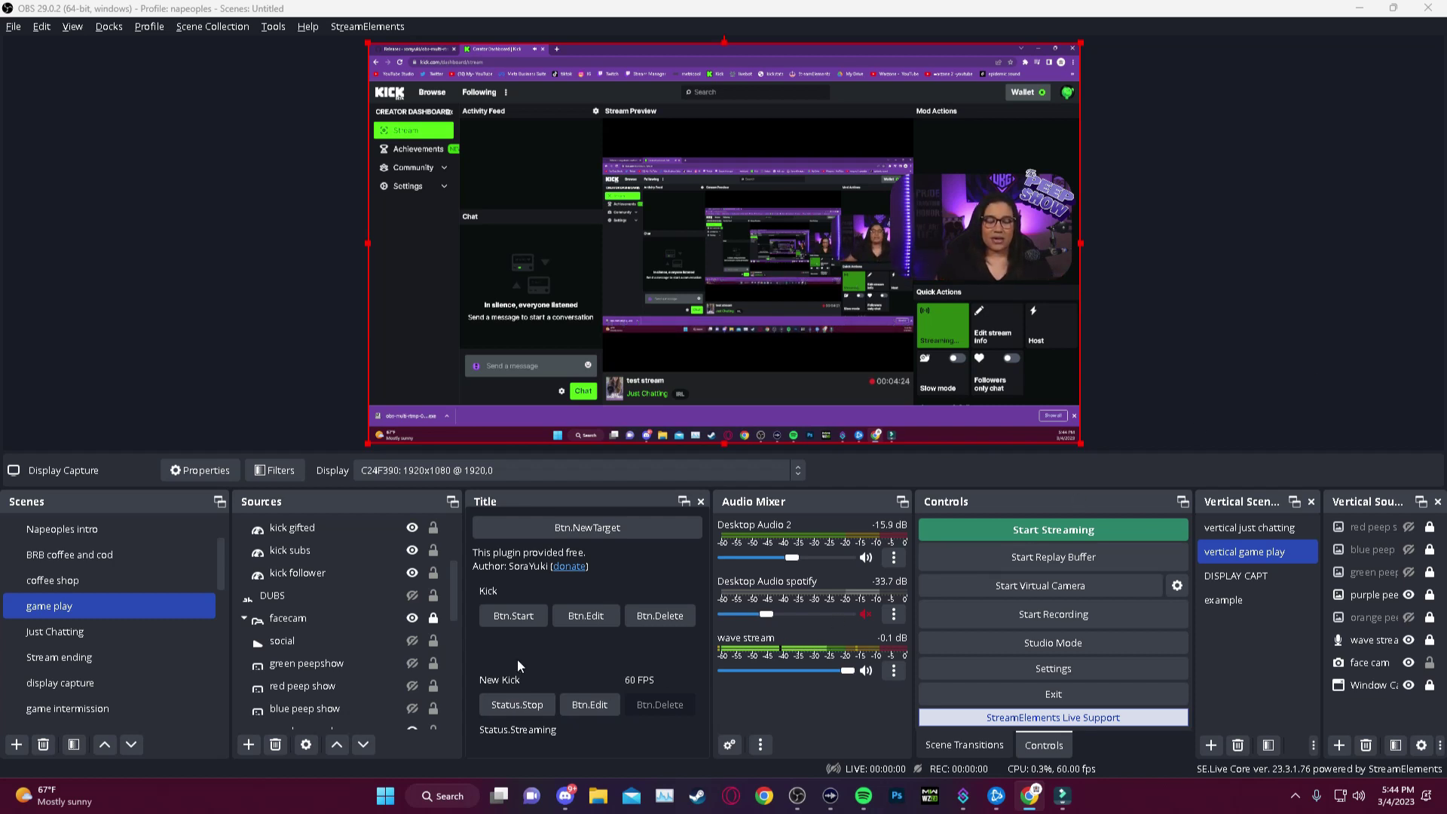
Stop the New Kick target's stream from the Title dock.
{"action": "left_click", "coordinate": [528, 712]}
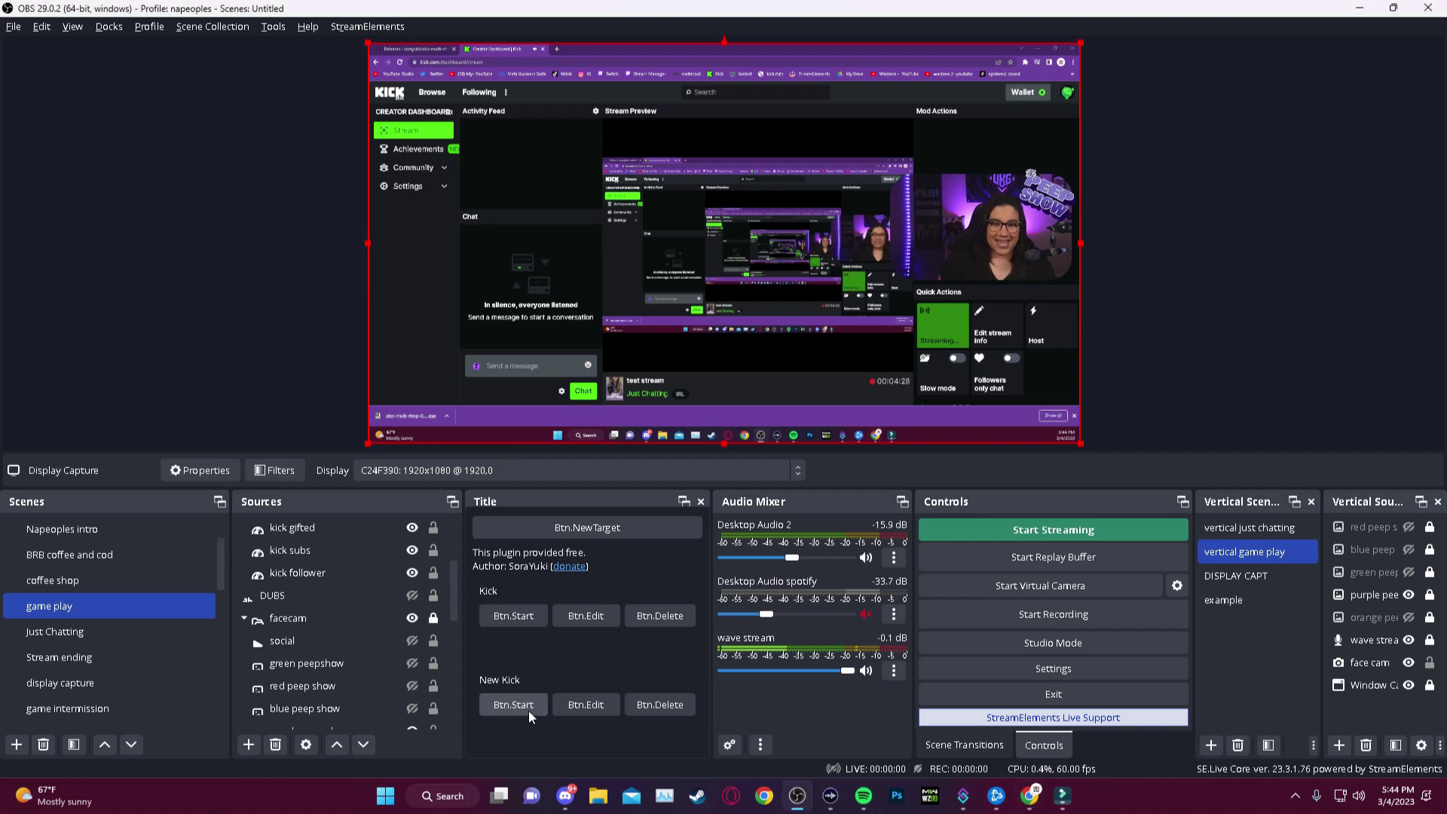